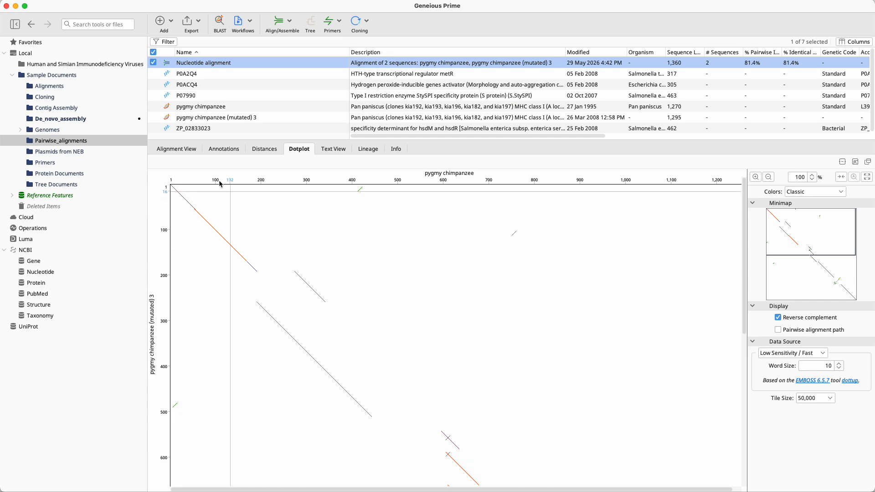
Hide the annotations and wrap the sequences of the nucleotide alignment, and compare the alignment with its dotplot.
click(181, 150)
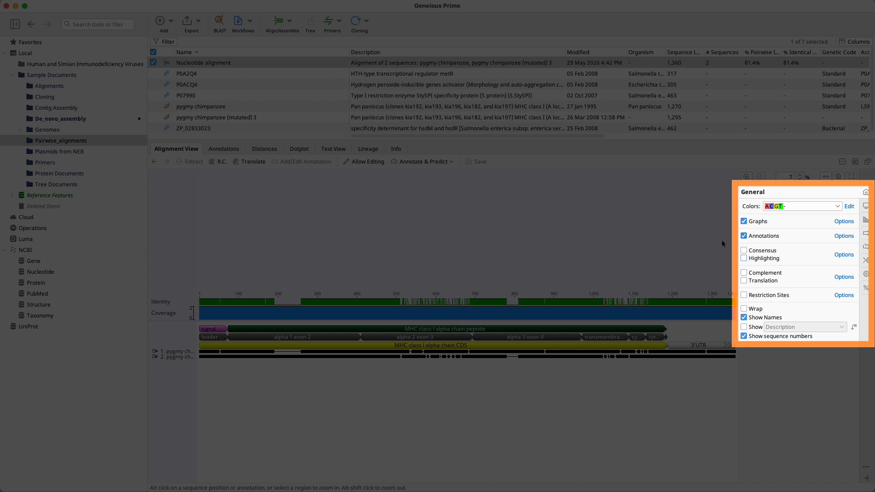
click(744, 236)
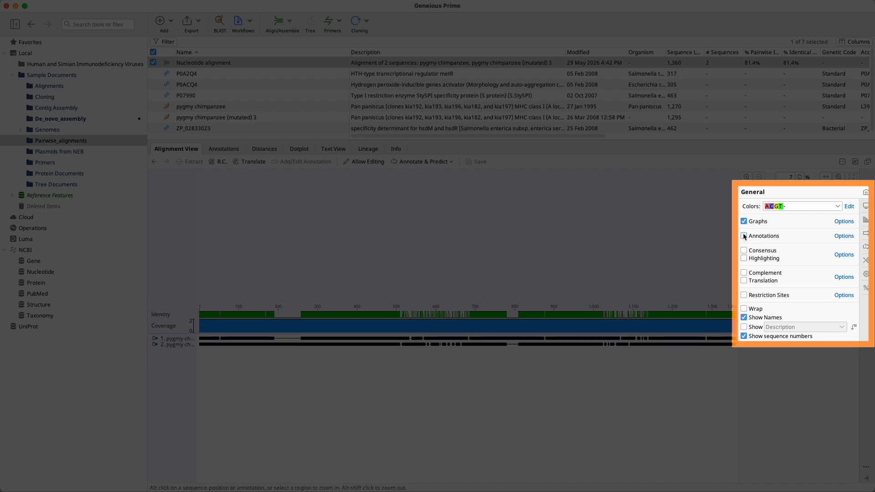
click(744, 309)
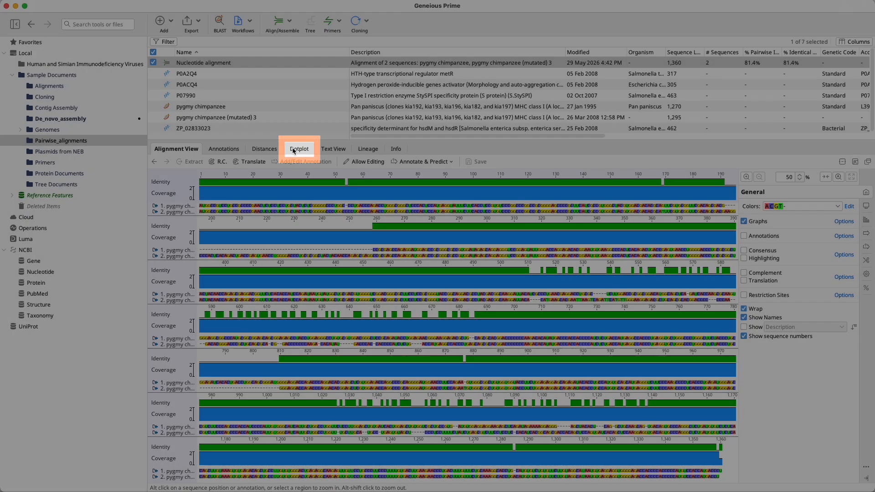
click(294, 149)
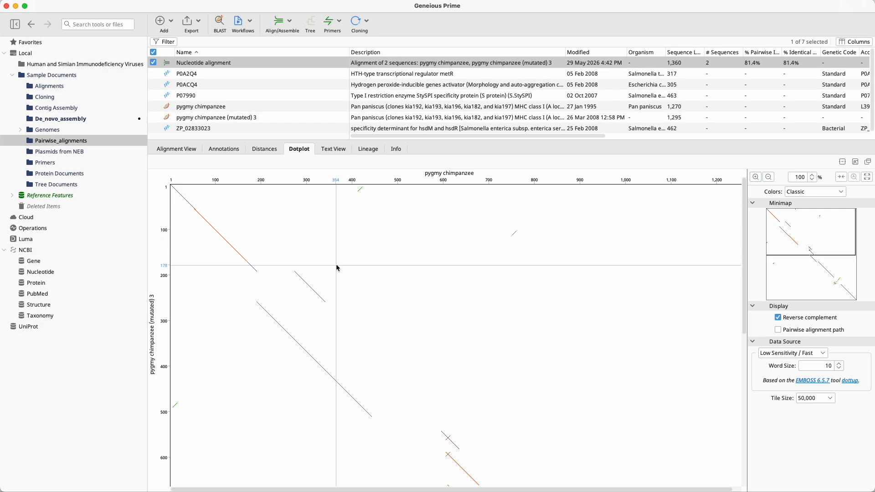
Show the consensus sequence in the alignment view and highlight Disagreements to the Consensus.
click(177, 149)
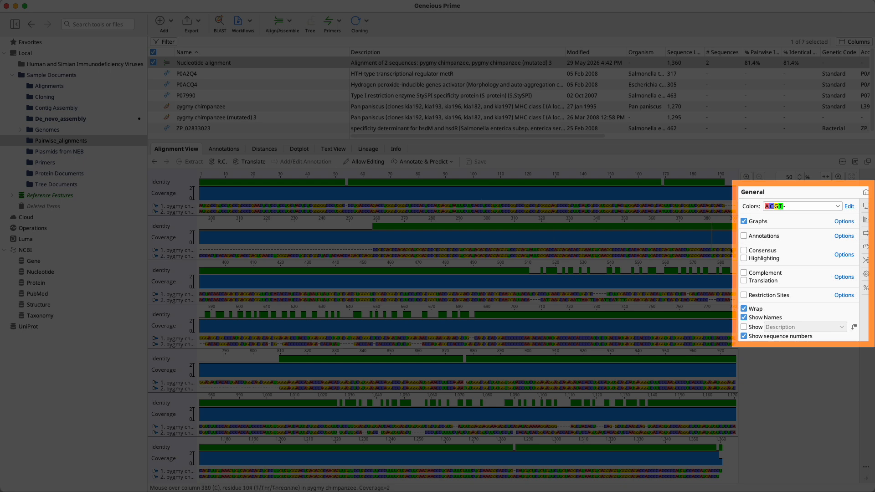
click(745, 251)
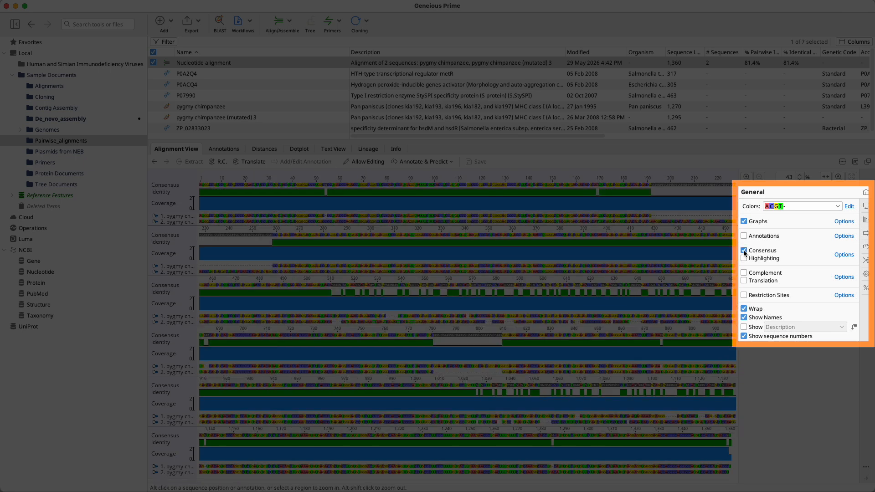
click(744, 258)
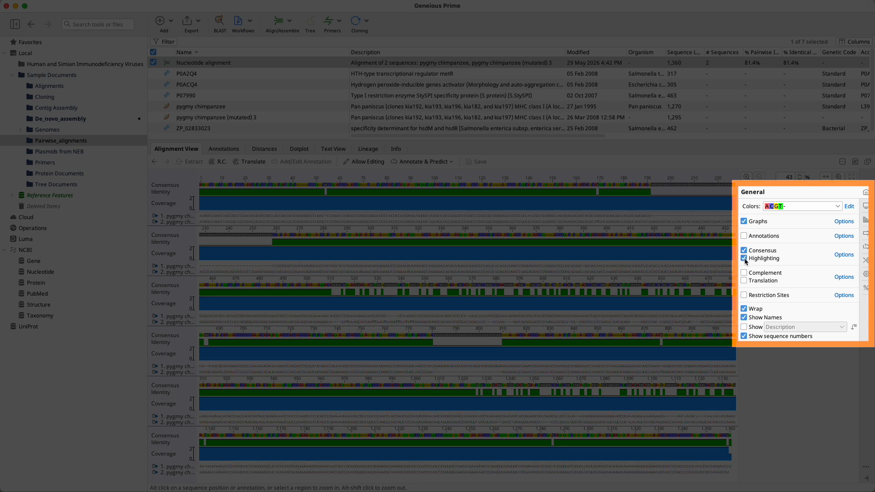
click(843, 255)
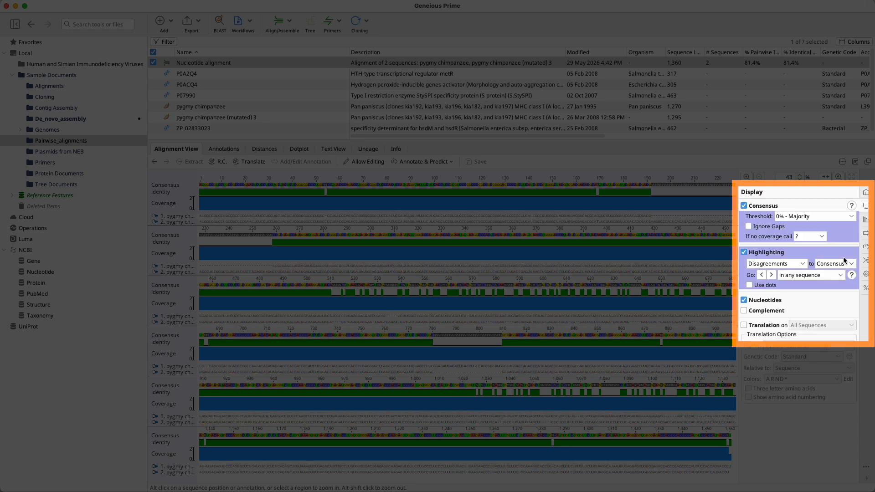
click(802, 264)
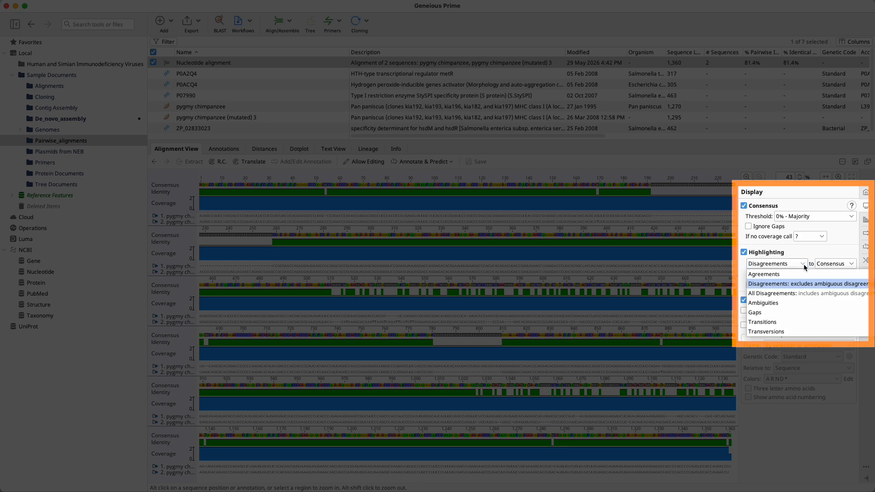
click(783, 284)
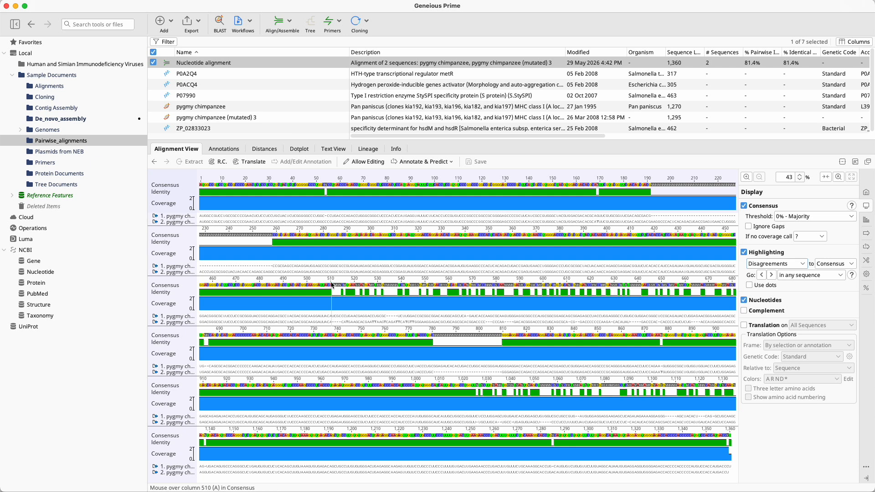
Select columns 511 to 685 across the alignment and examine the corresponding region in the dotplot.
drag(332, 286, 209, 373)
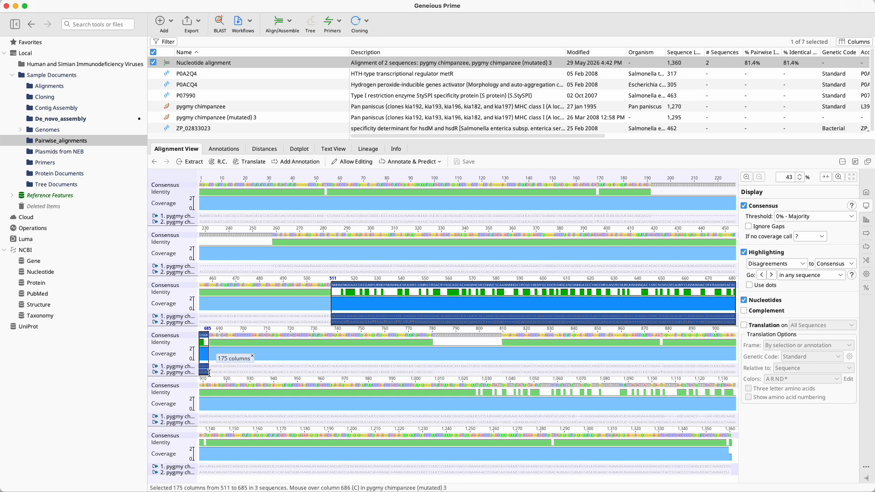
click(299, 149)
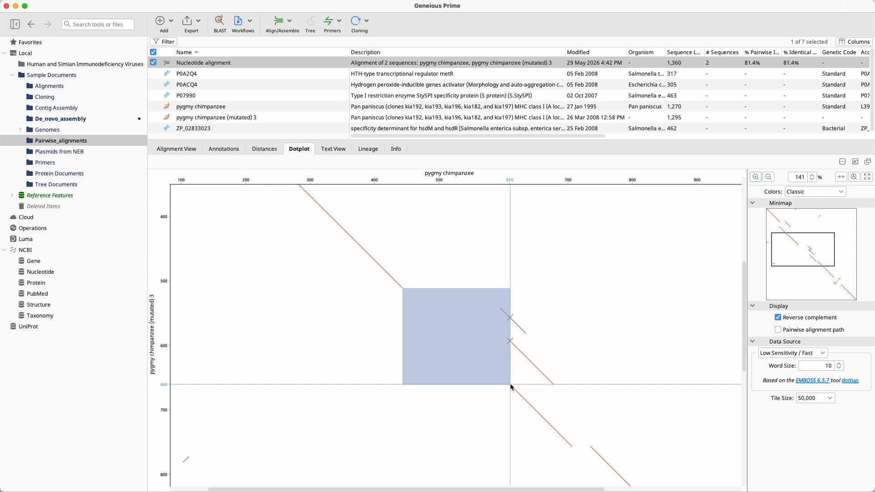
click(172, 151)
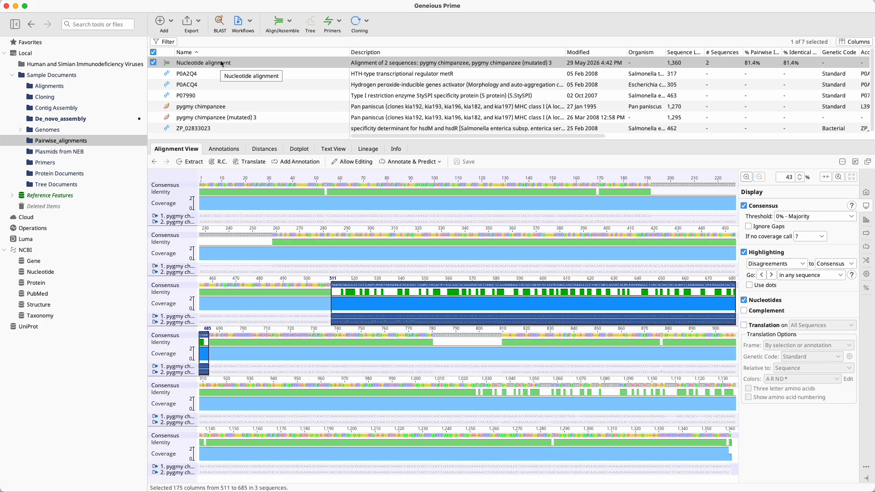
Realign the two sequences pairwise with Geneious Alignment, using the 93% similarity (5.0/-9.026168) cost matrix and a gap extension penalty of 0.
click(291, 28)
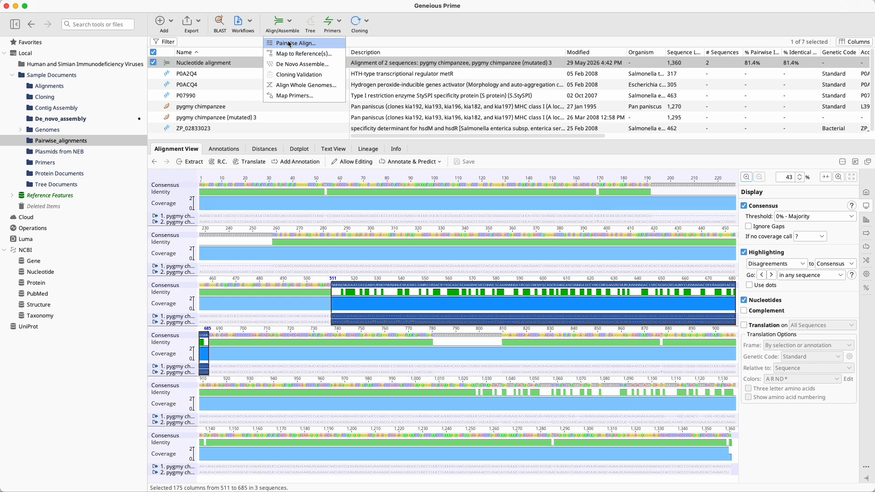
click(289, 44)
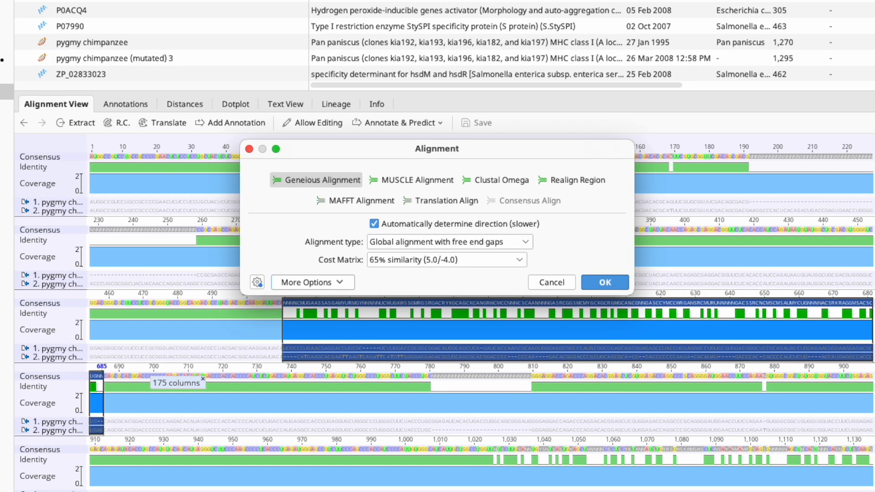
click(341, 283)
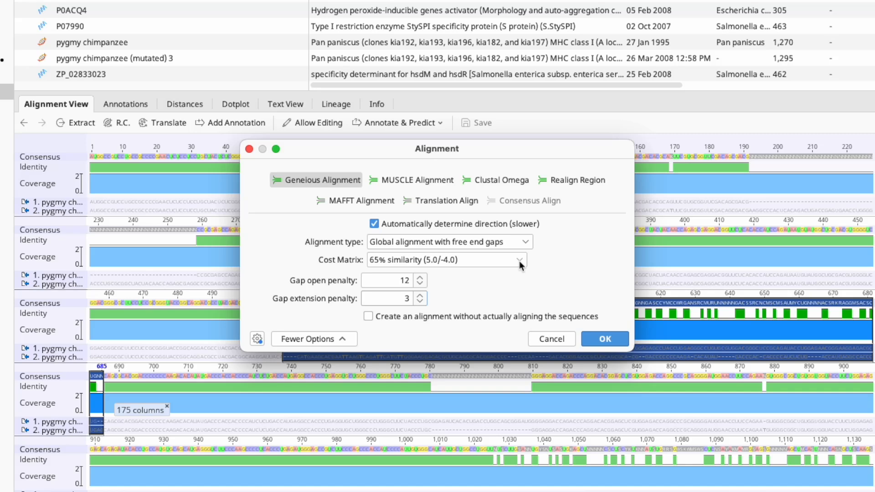
click(519, 262)
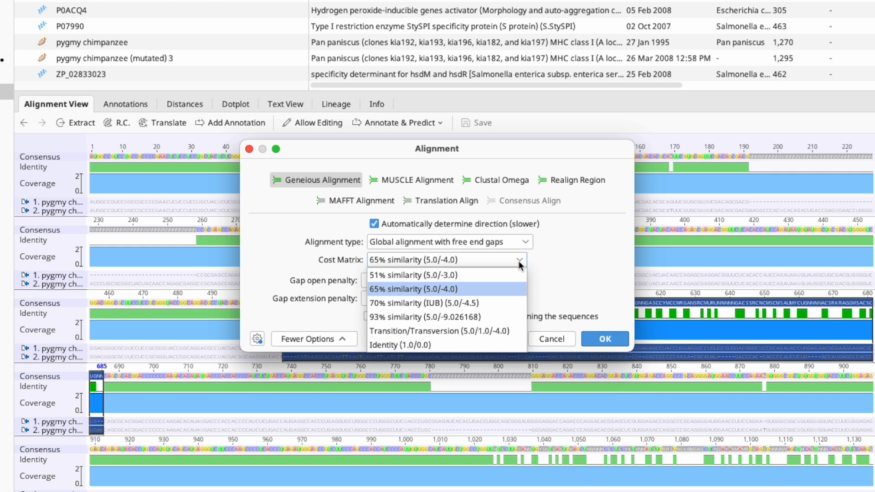
click(439, 316)
double_click(408, 299)
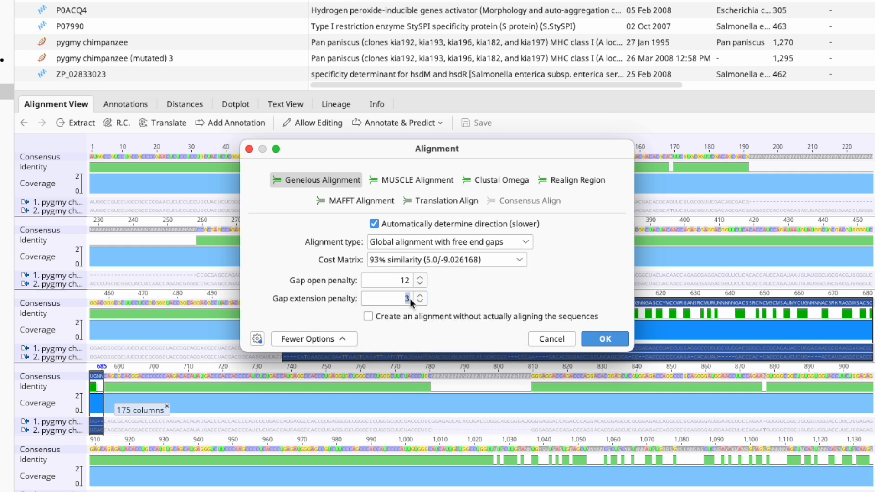
text(0)
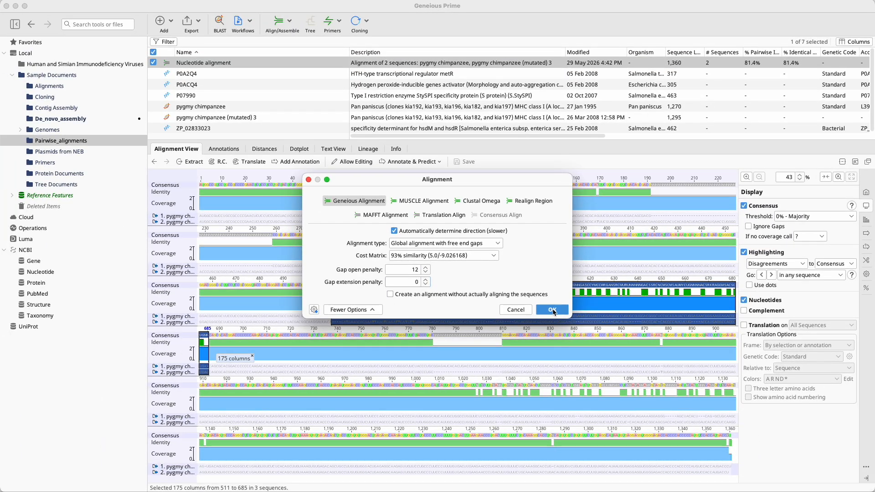
click(552, 309)
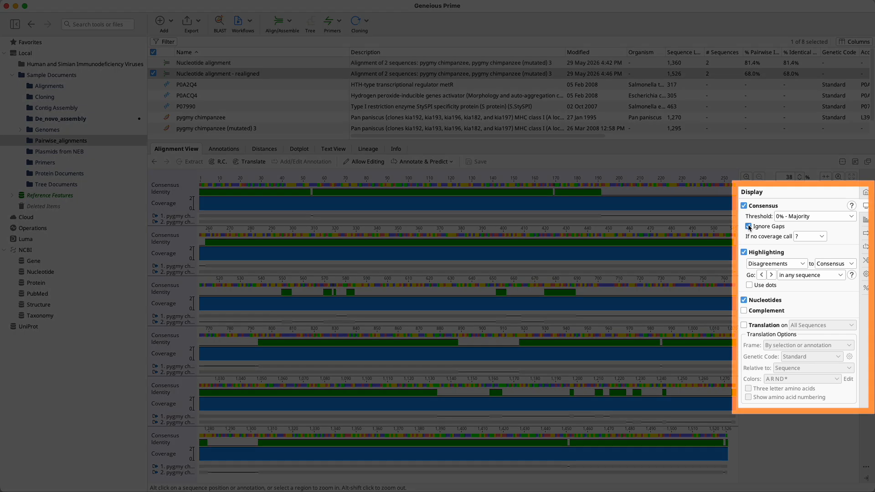
Turn off Ignore Gaps for the realigned alignment's consensus and show reverse complement matches in its dotplot.
click(748, 226)
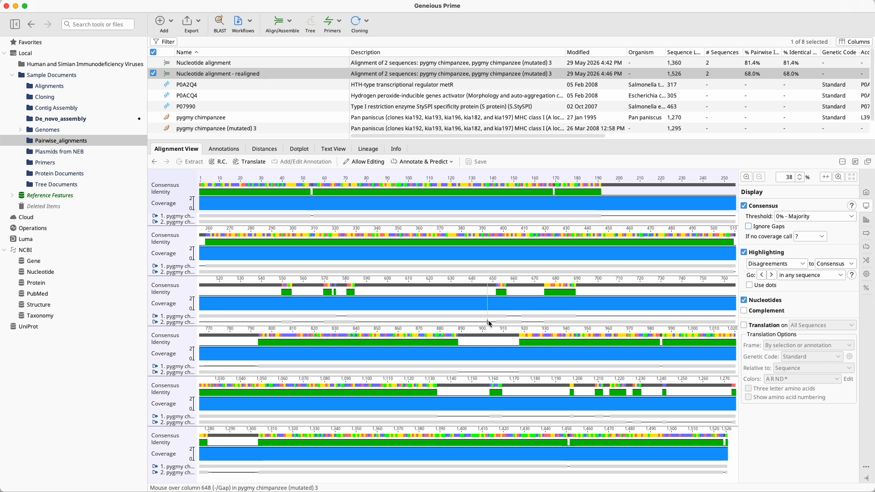
click(298, 149)
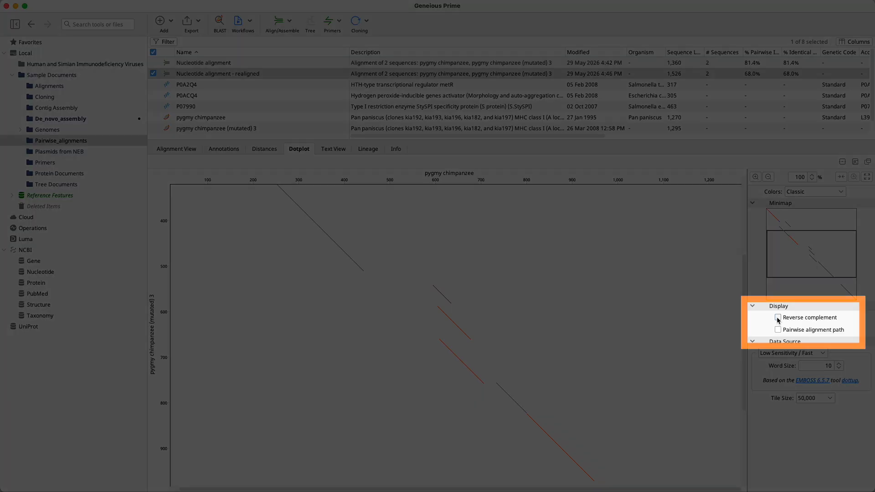
click(778, 318)
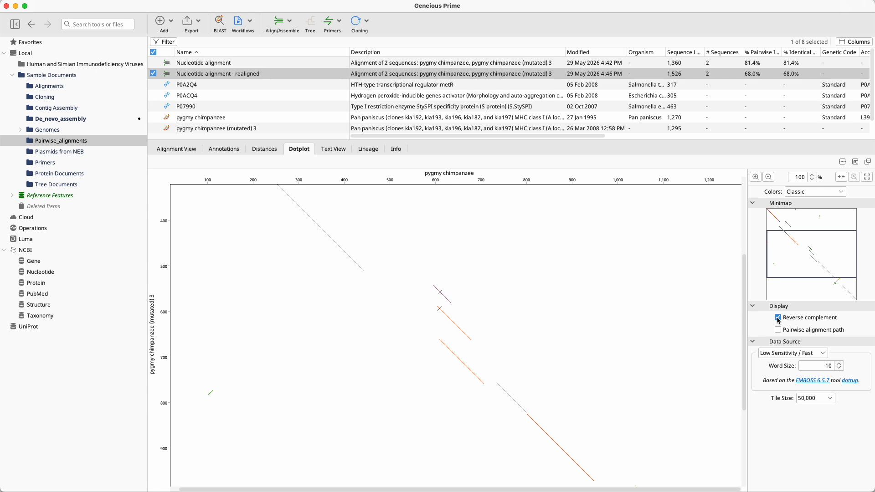
scroll(656, 356, down, 6)
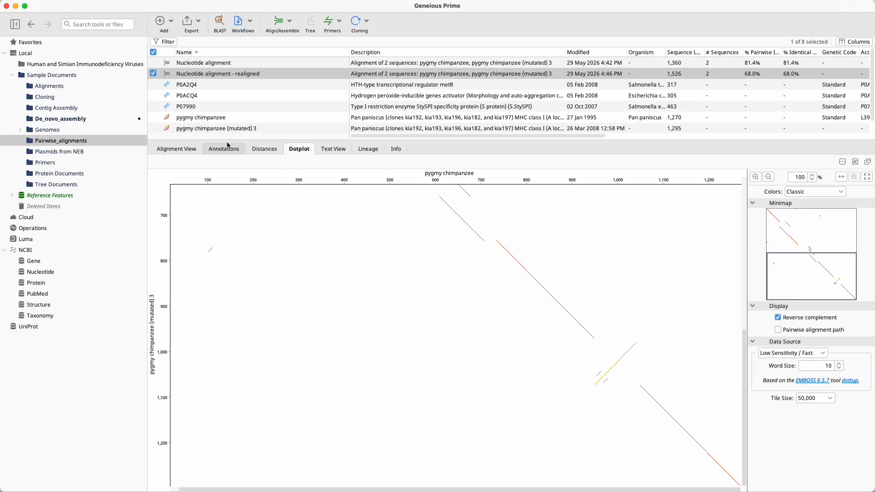
Extract columns 1,134 to 1,303 of the realigned alignment as an alignment named "Nucleotide alignment - realigned extraction".
click(183, 149)
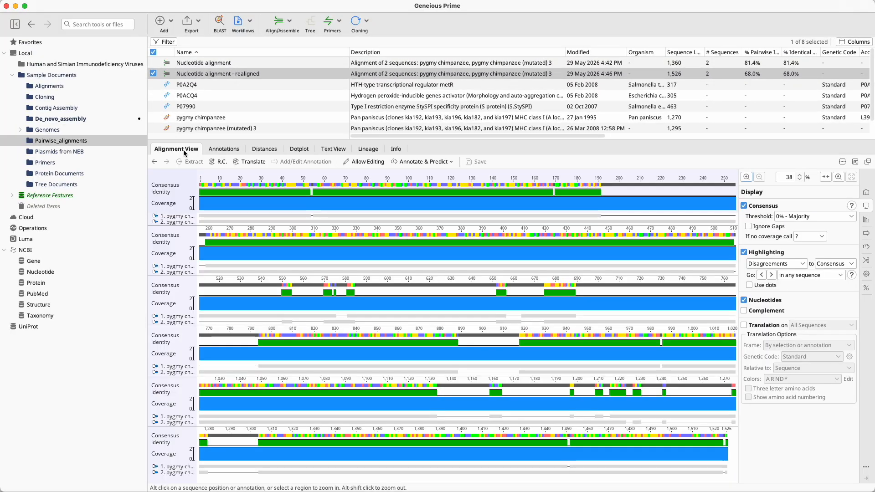
drag(437, 408, 259, 476)
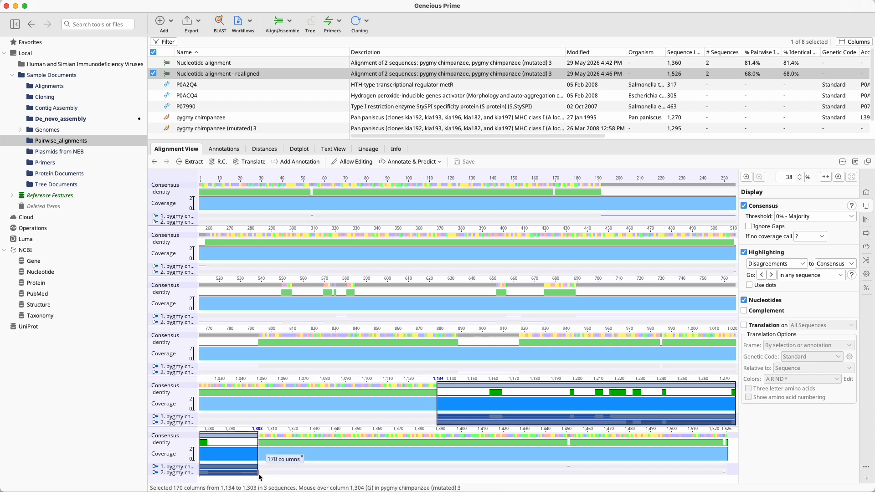
click(189, 162)
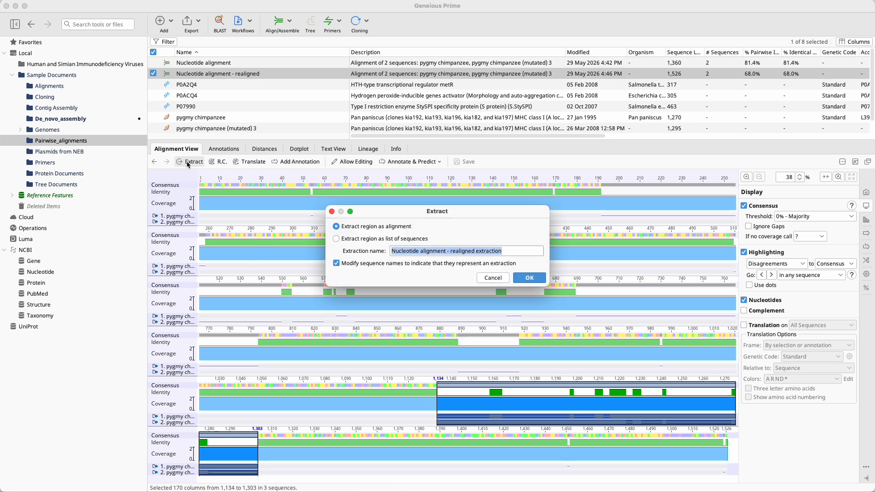
click(529, 278)
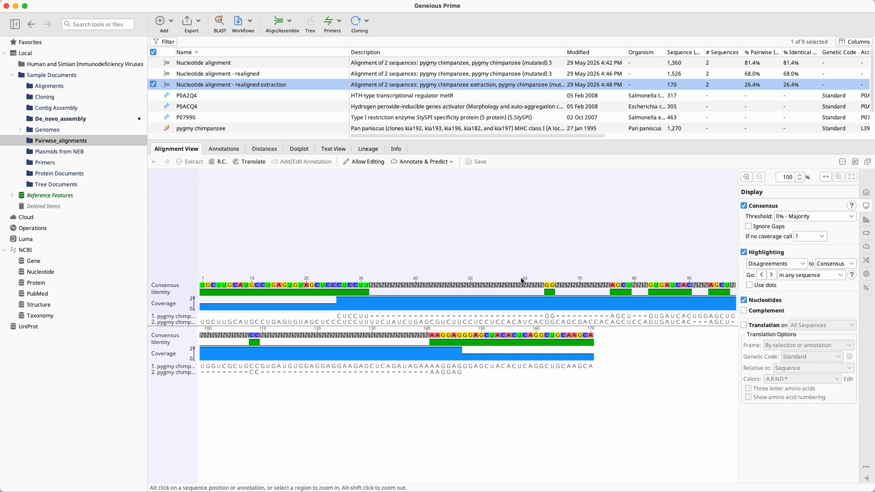
Realign the extracted region pairwise with Geneious Alignment and automatic direction detection, keeping 93% similarity and gap penalties of 12 and 0.
click(291, 32)
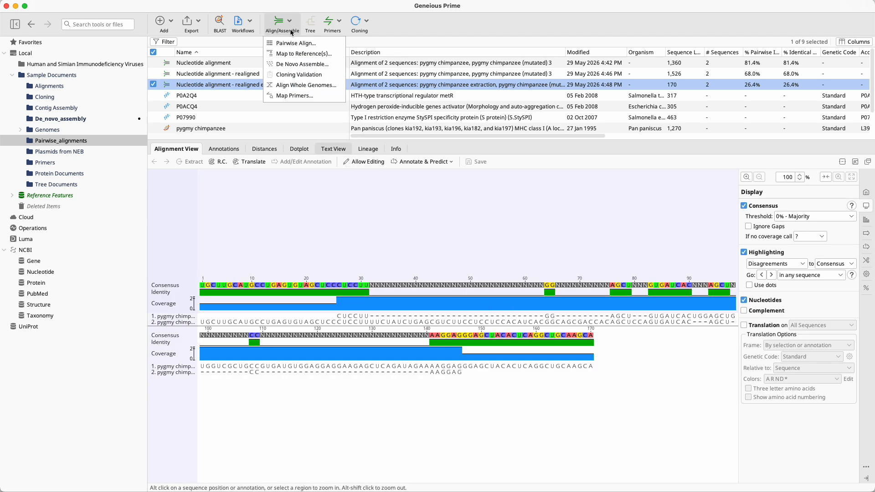
click(291, 41)
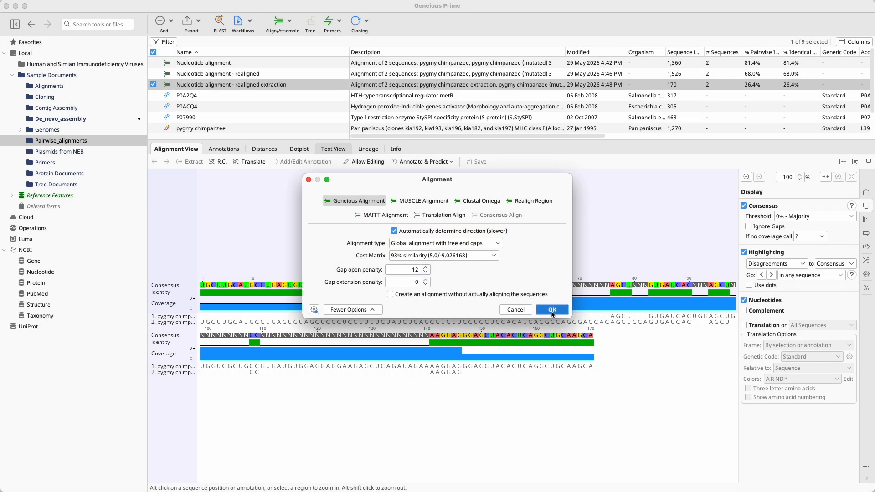
click(552, 310)
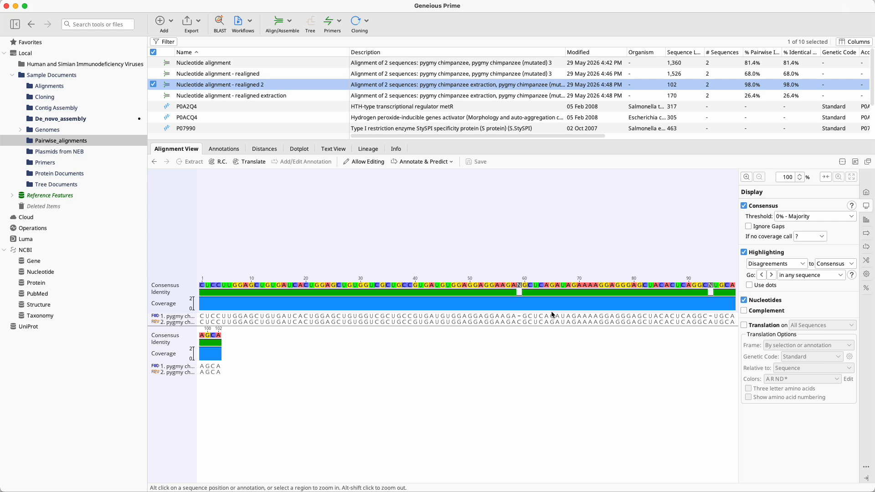
Compare the dotplot of the realigned extraction with that of the original extraction.
click(301, 149)
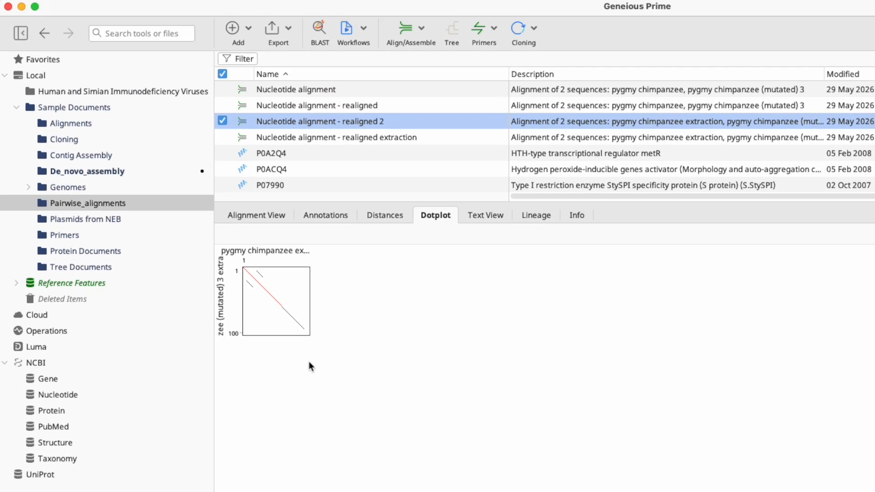
click(396, 136)
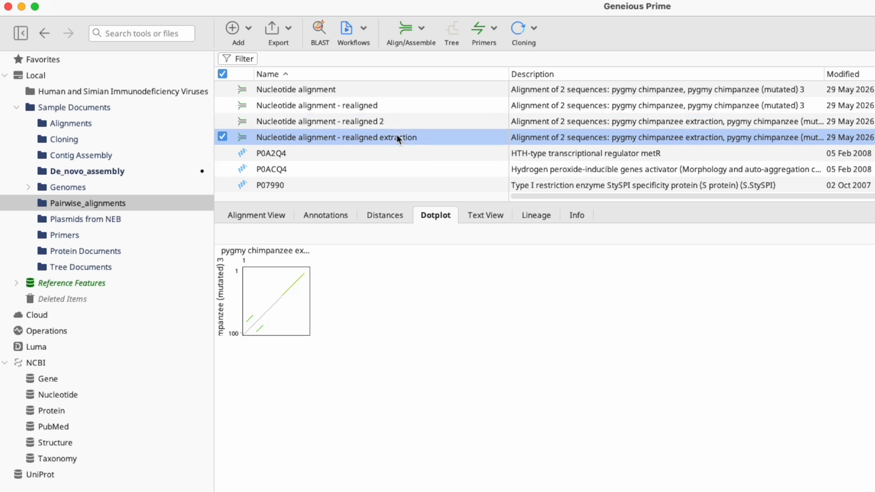